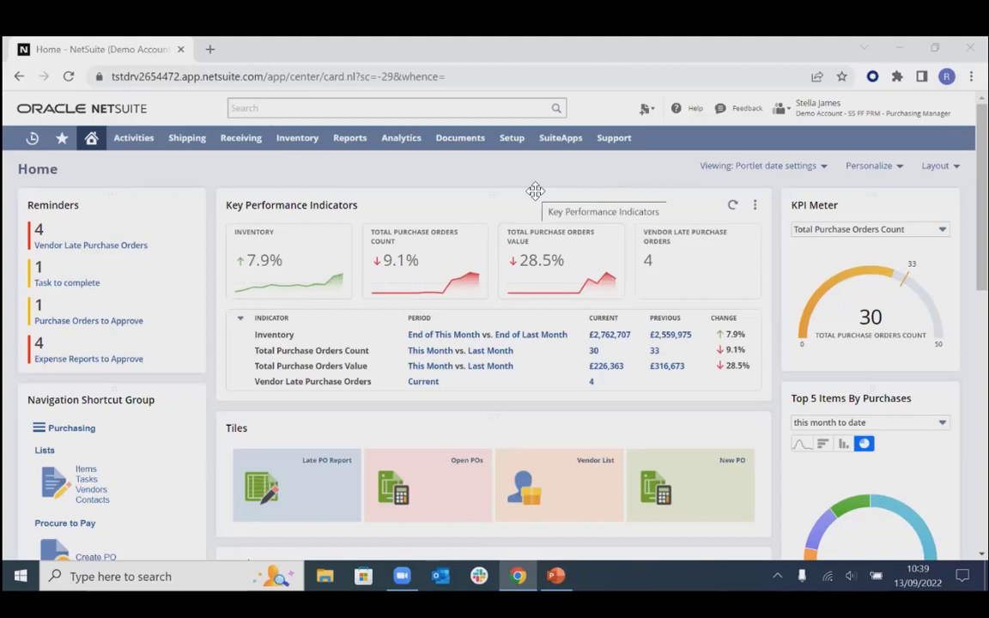
Step: Start a purchase order from the New PO tile with Computer Plus Distributors as vendor
scroll(536, 185, down, 1)
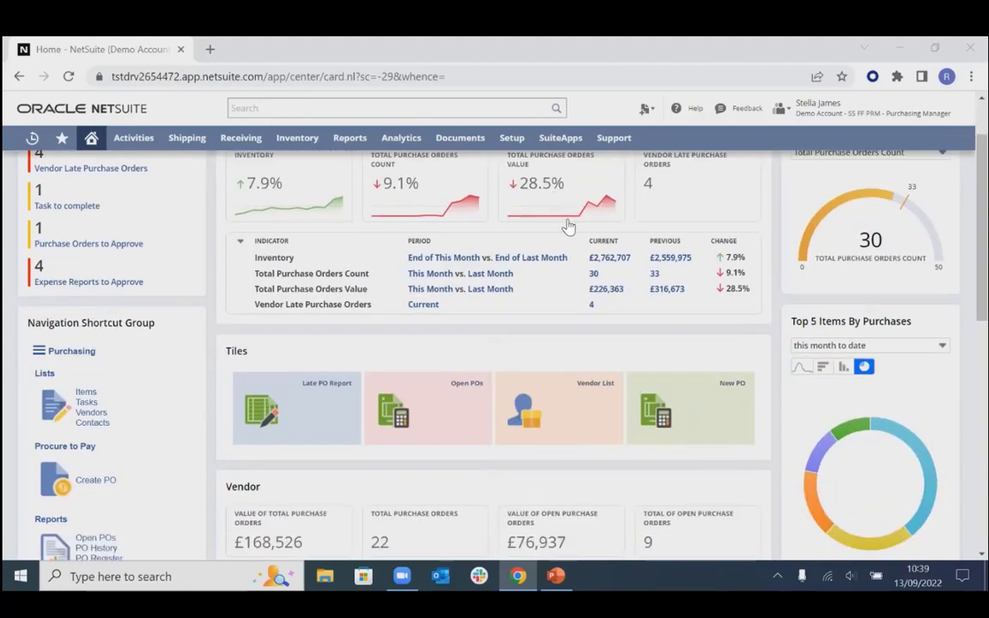
click(697, 416)
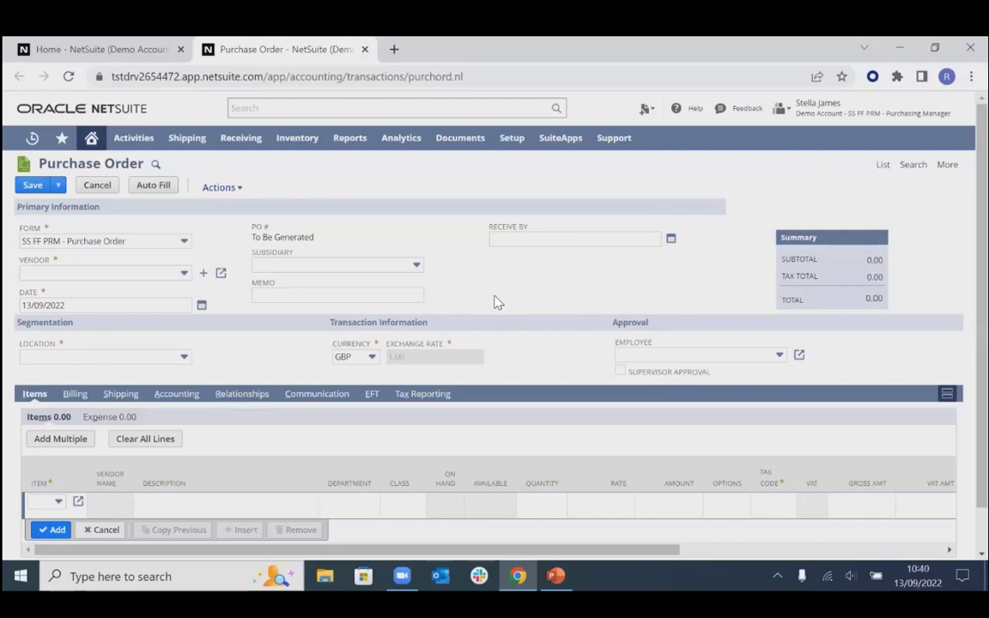
click(119, 278)
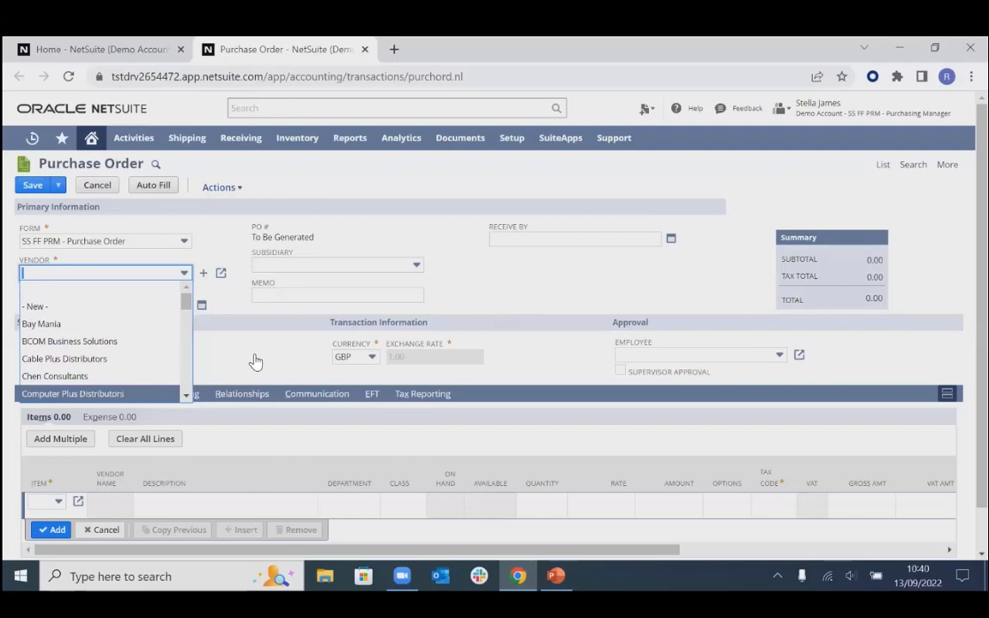
key(Return)
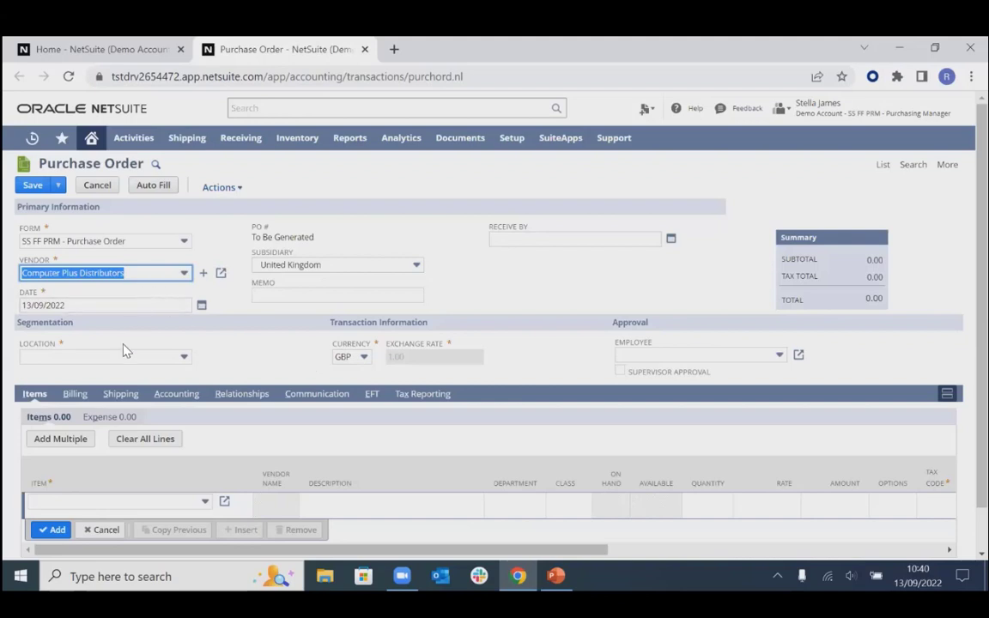
click(75, 394)
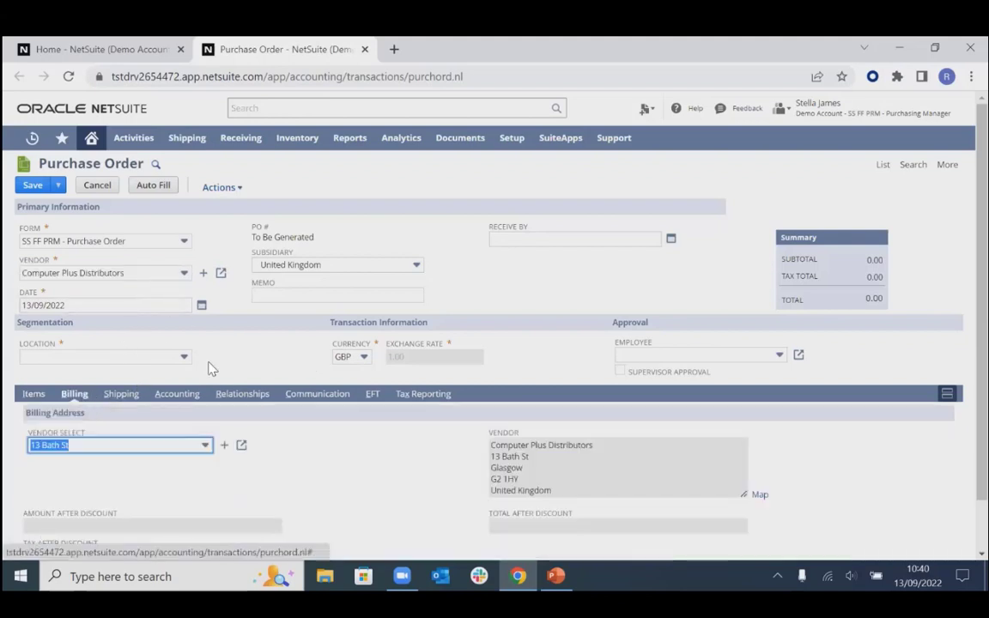
scroll(263, 343, down, 1)
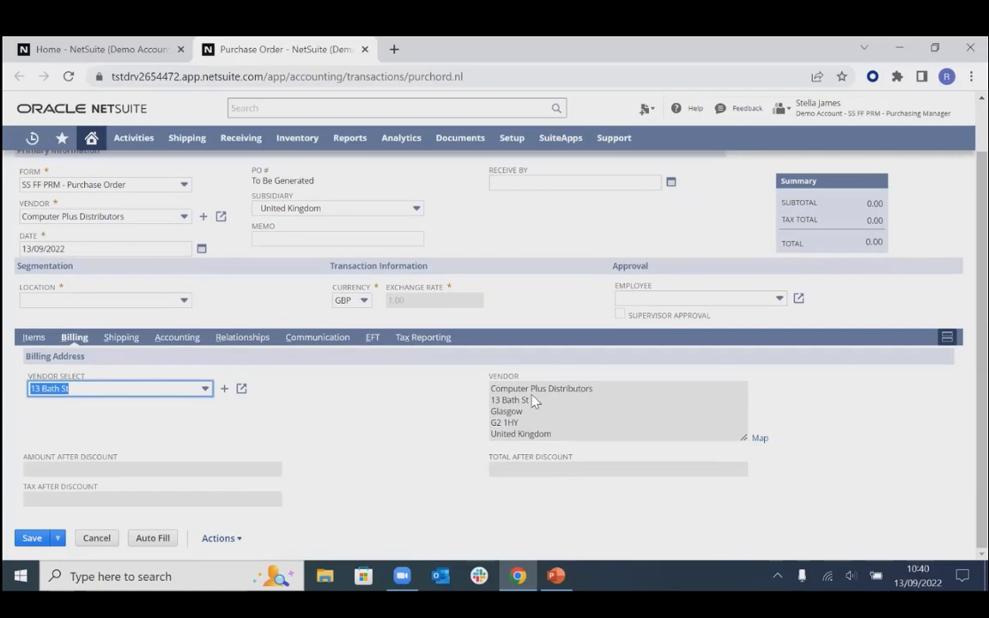
scroll(337, 420, up, 1)
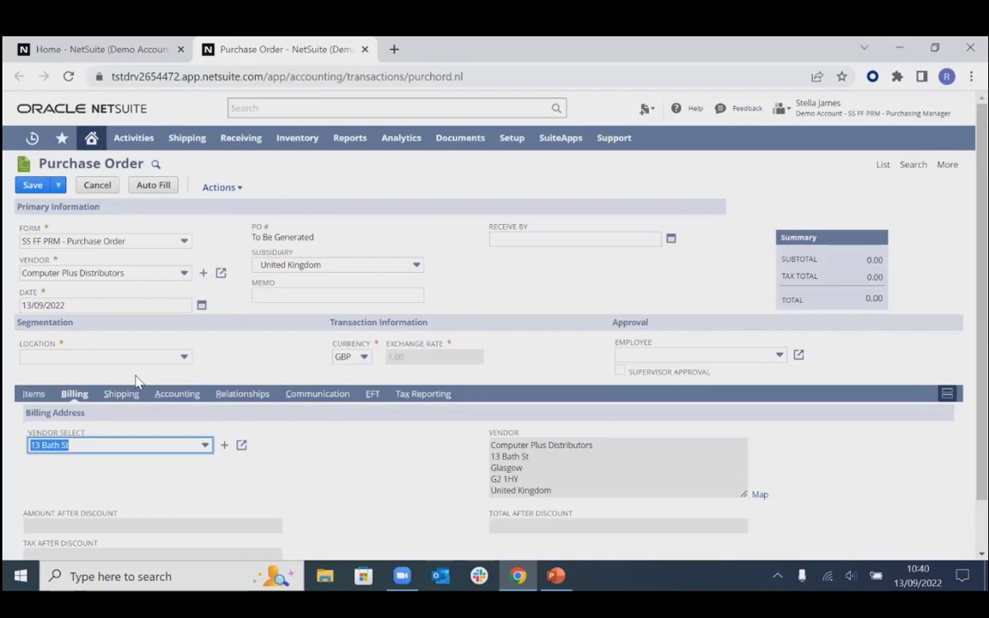
click(115, 395)
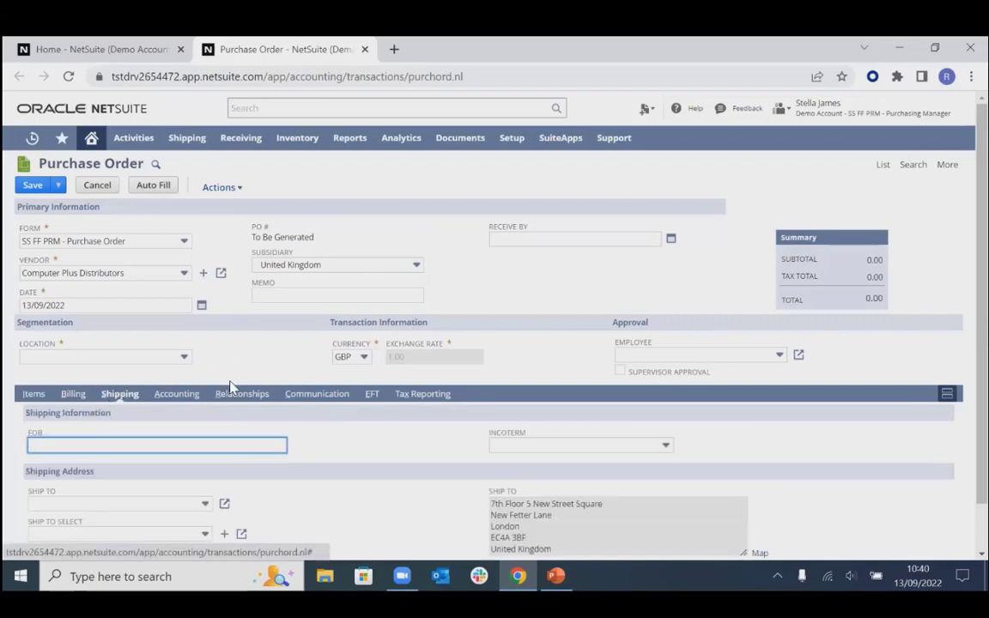
scroll(232, 386, down, 1)
scroll(466, 406, up, 1)
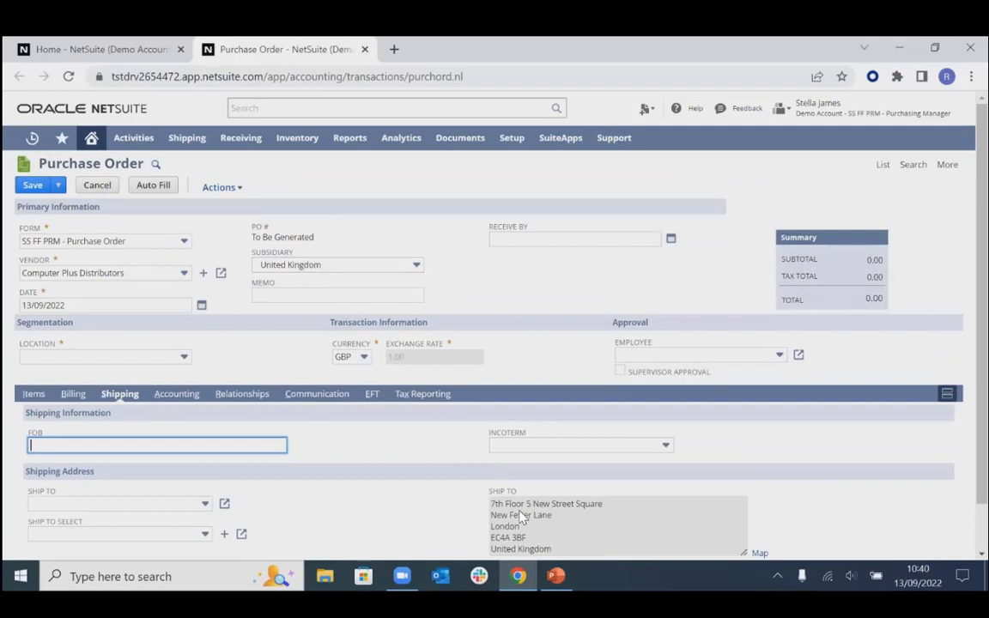
click(31, 395)
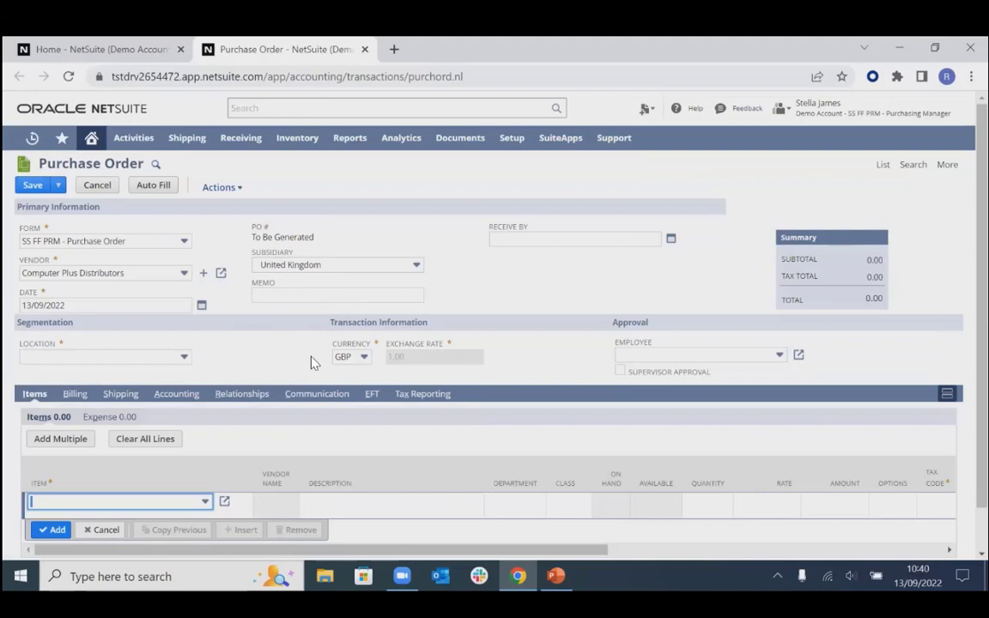
Step: Set the location to London and the currency back to GBP after trying EUR
click(151, 360)
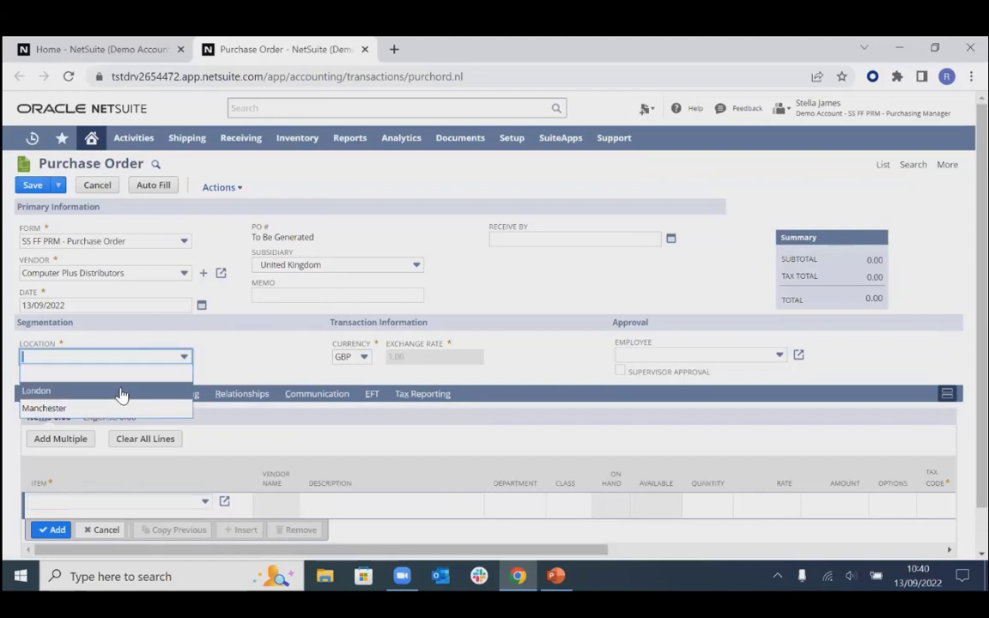
click(75, 393)
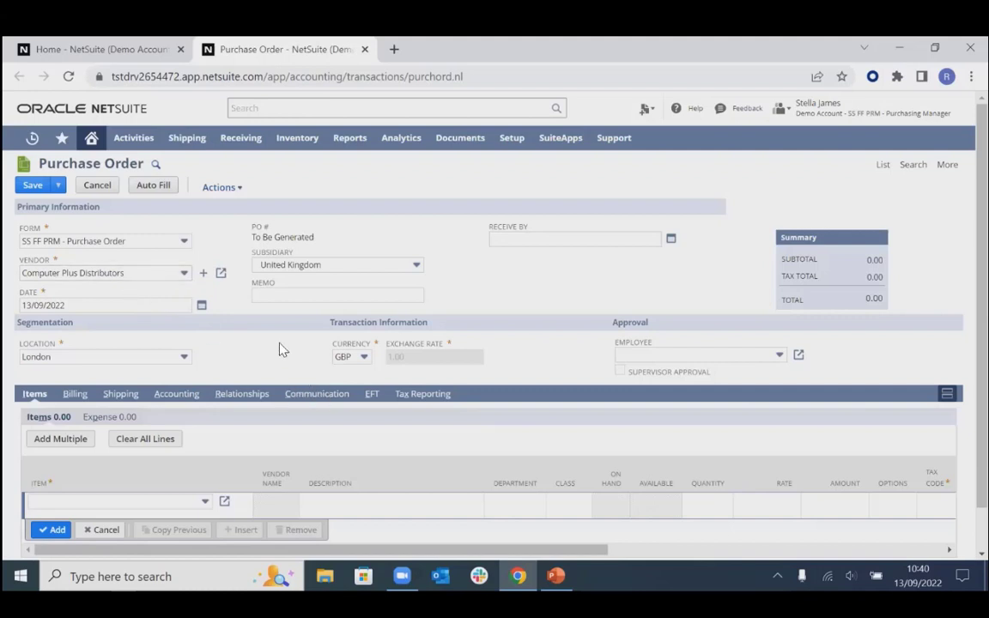
click(349, 357)
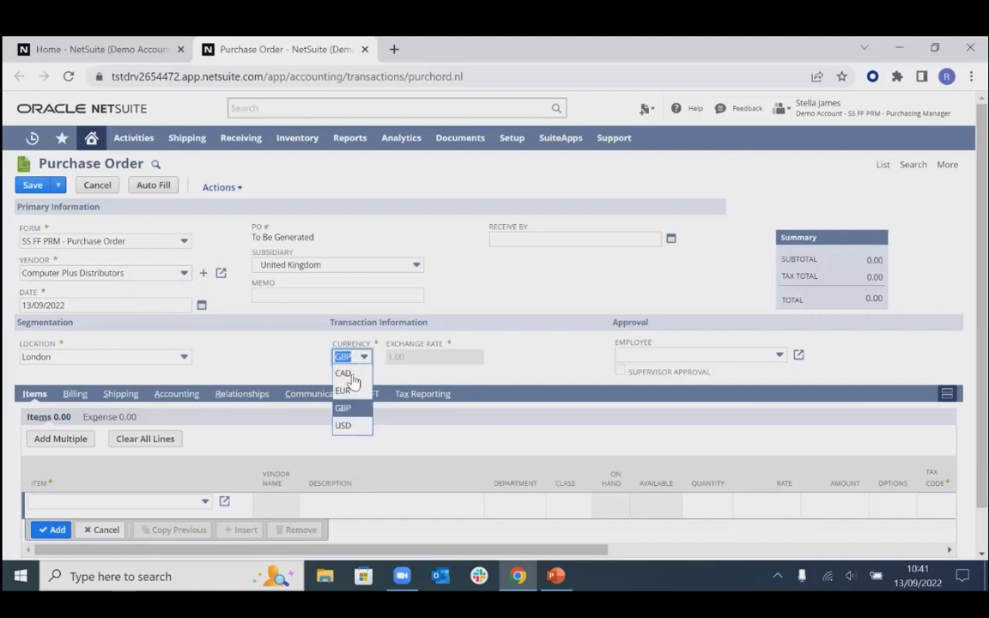
click(347, 393)
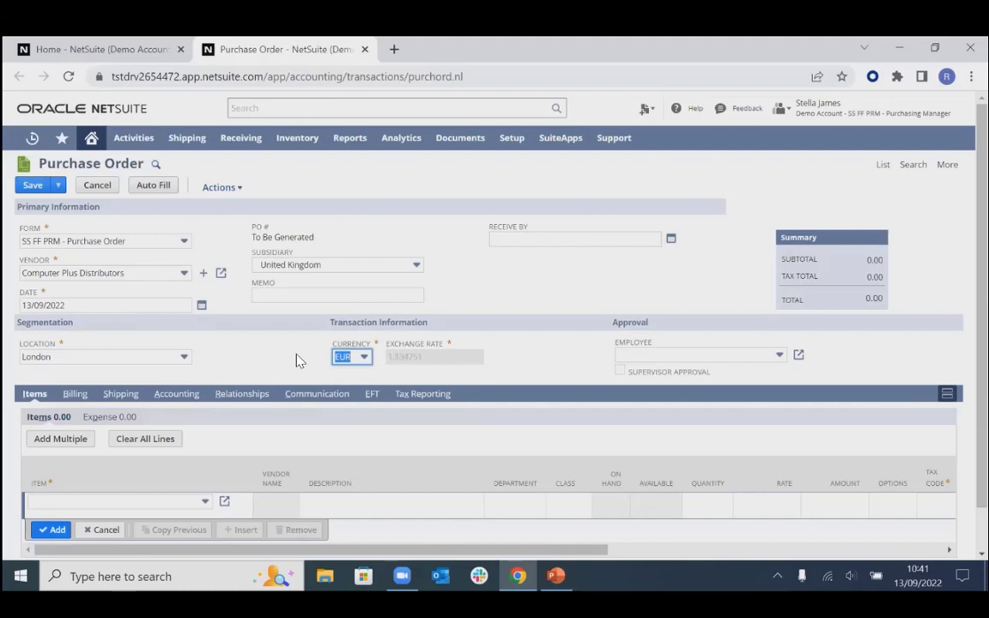
click(361, 359)
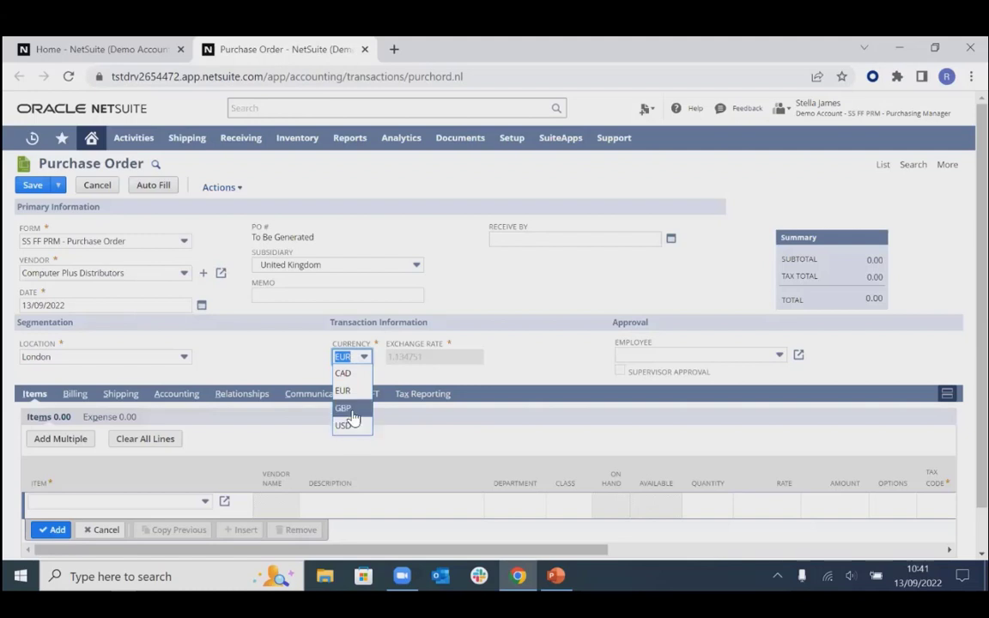
click(347, 408)
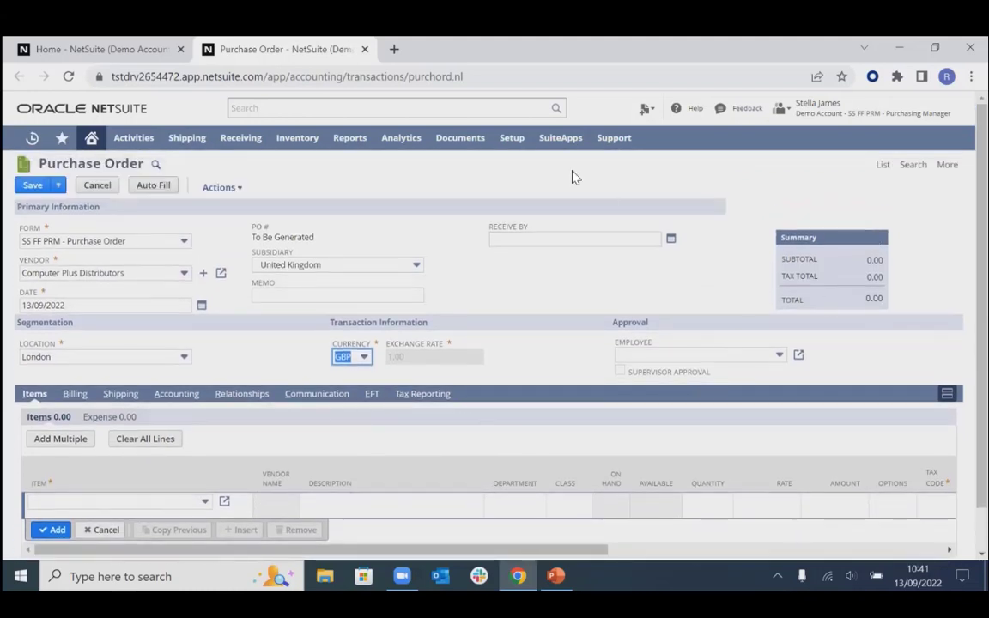
Step: Select the requesting employee from the Employee list
click(685, 359)
text(s)
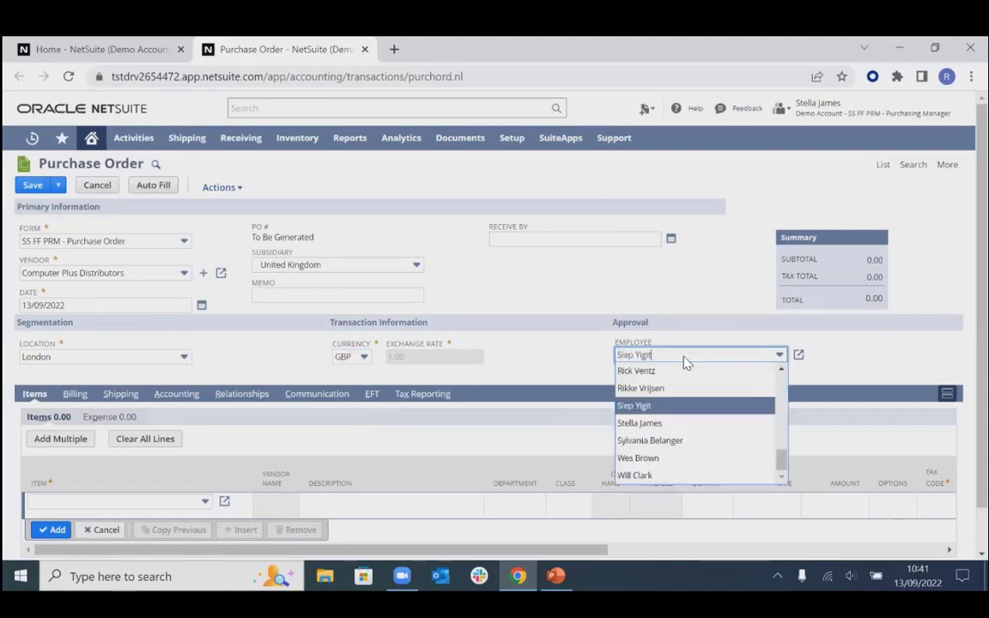
click(674, 422)
click(555, 351)
scroll(554, 351, down, 2)
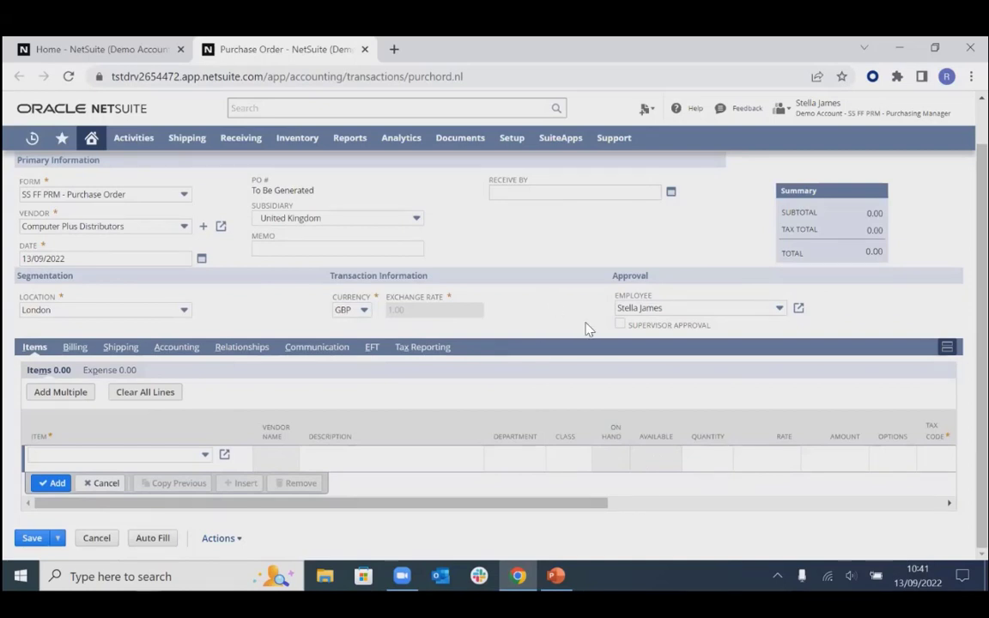
Step: Add an Office Supplies line at rate 500 and save the order as PO140
click(137, 455)
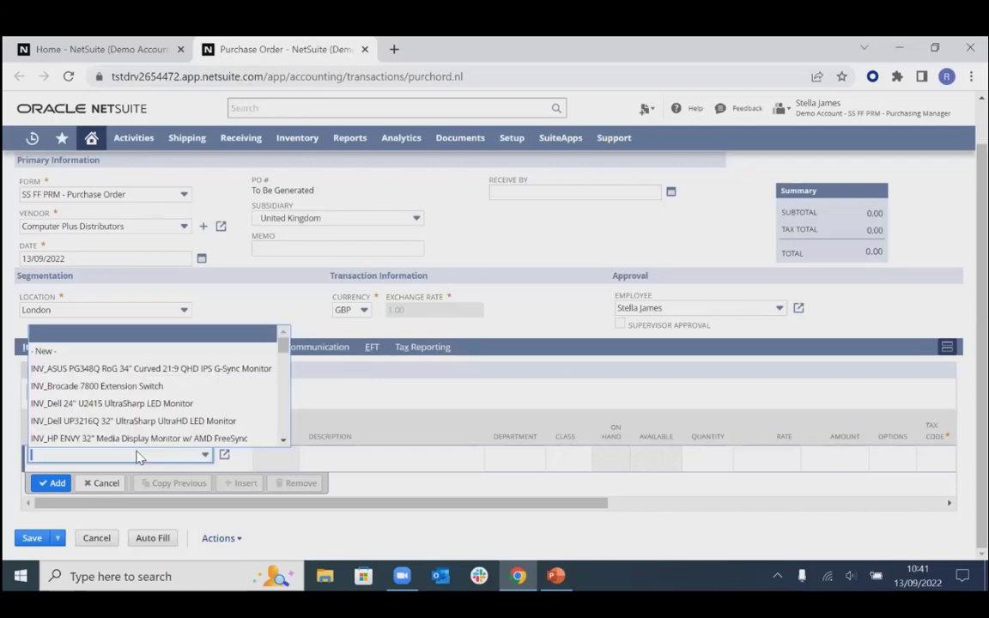
text(Office Supplies)
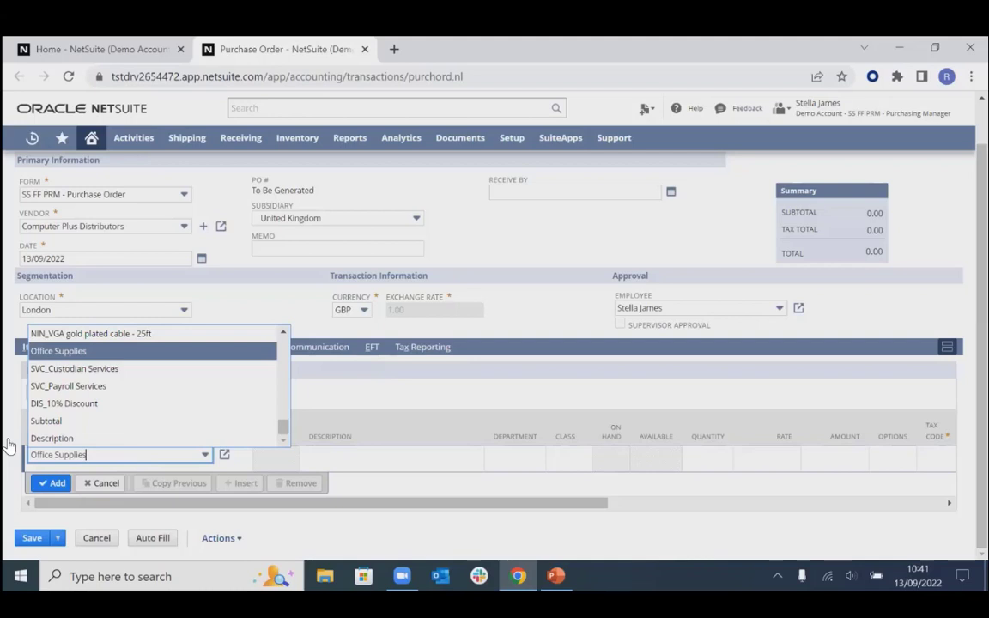
key(Return)
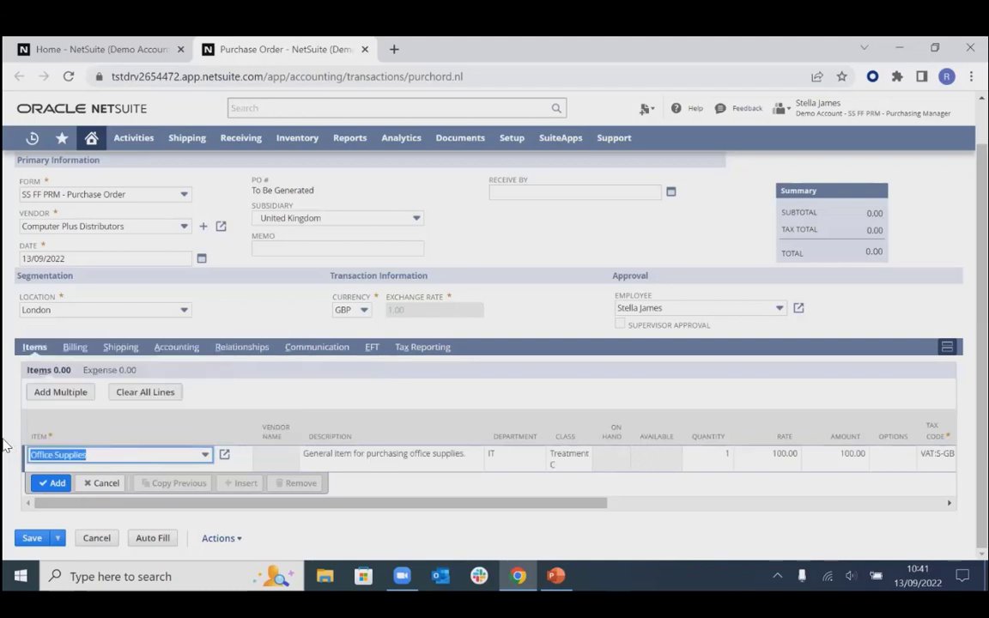
key(Tab)
key(Tab)
key(Tab)
key(Tab)
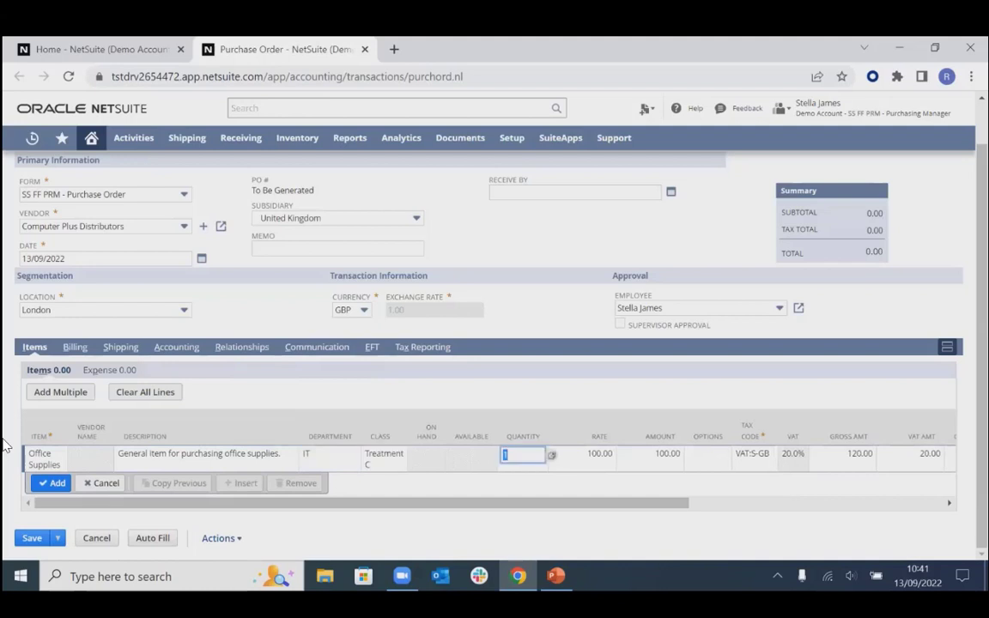
key(Tab)
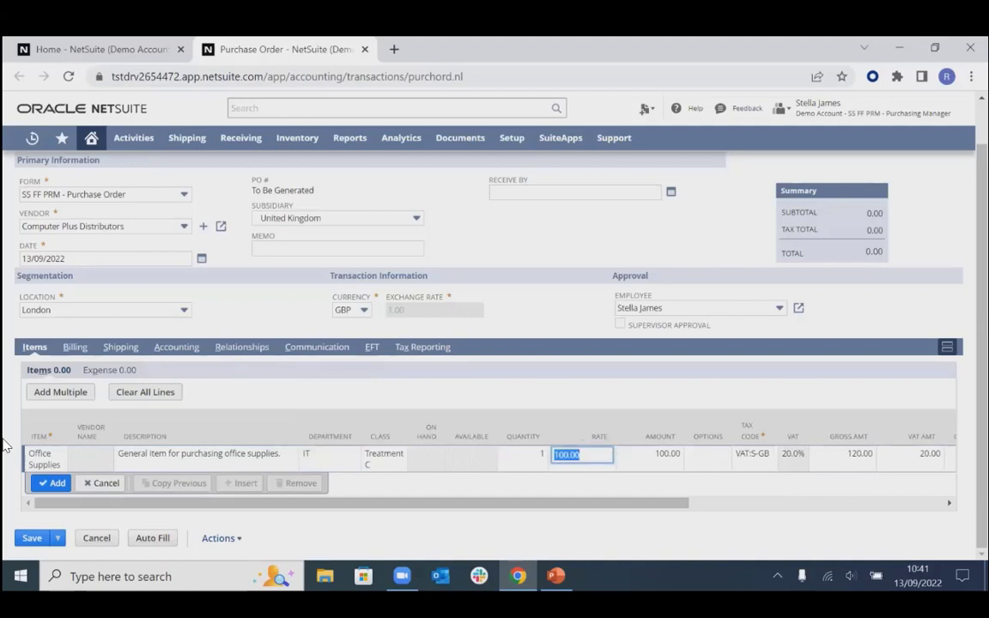
text(500)
key(Tab)
click(51, 483)
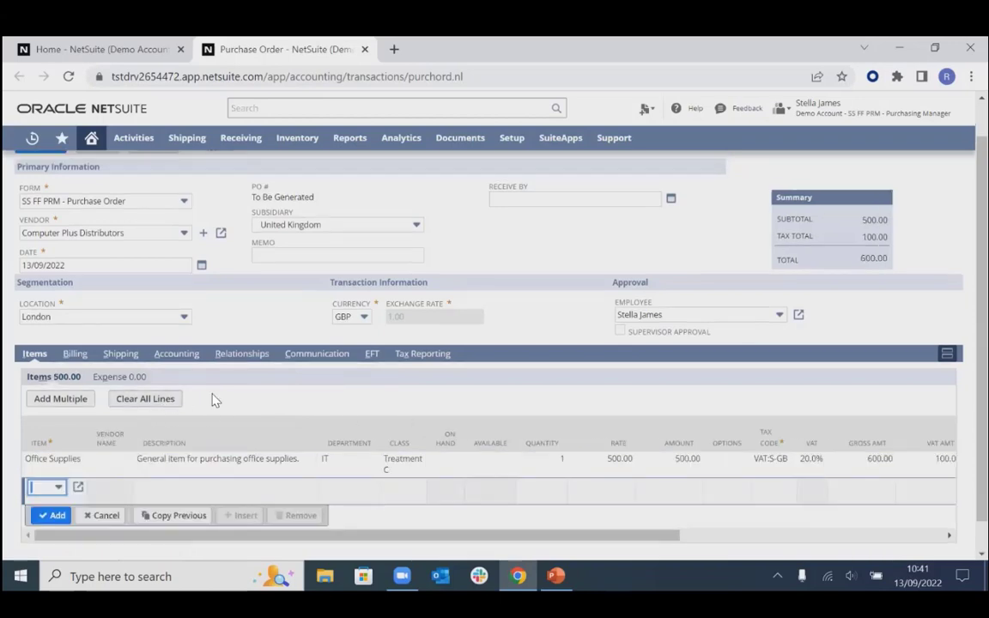
scroll(214, 397, up, 1)
click(31, 186)
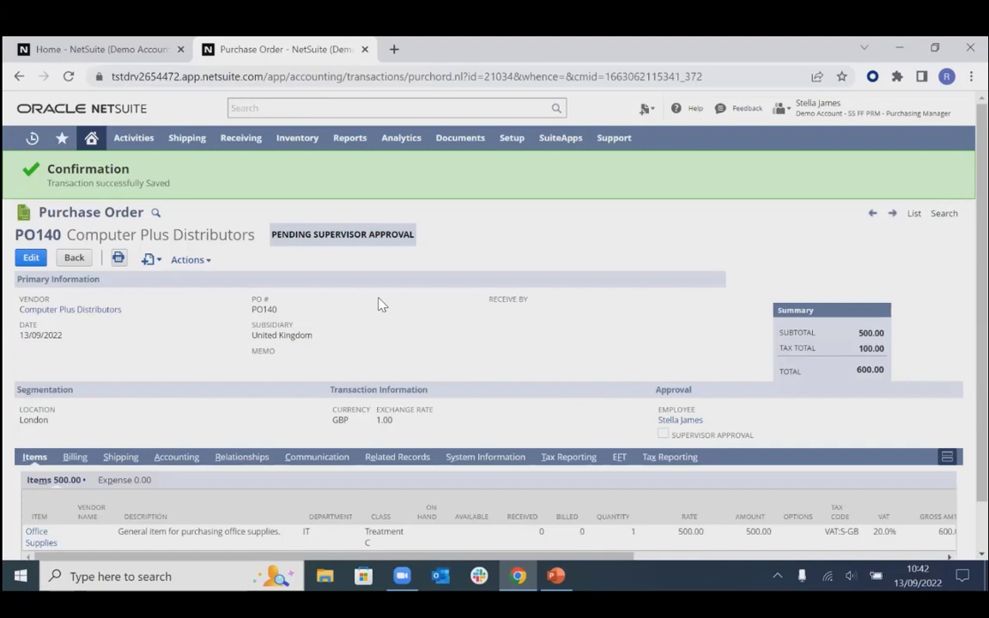
Step: Check PO140's pending approver under Related Records, close the Home tab, and show available roles
scroll(413, 260, down, 1)
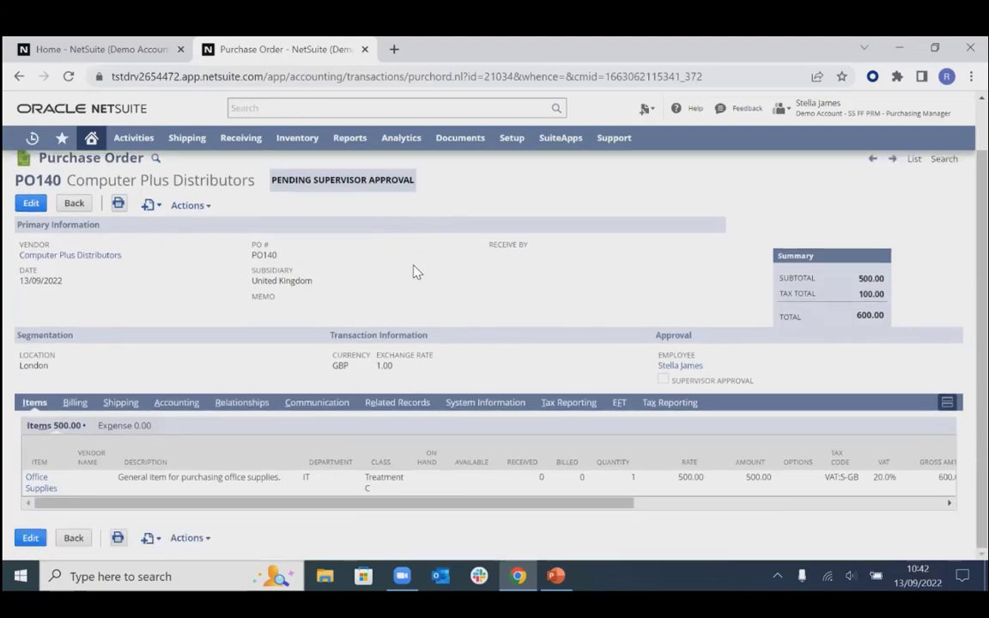
click(397, 406)
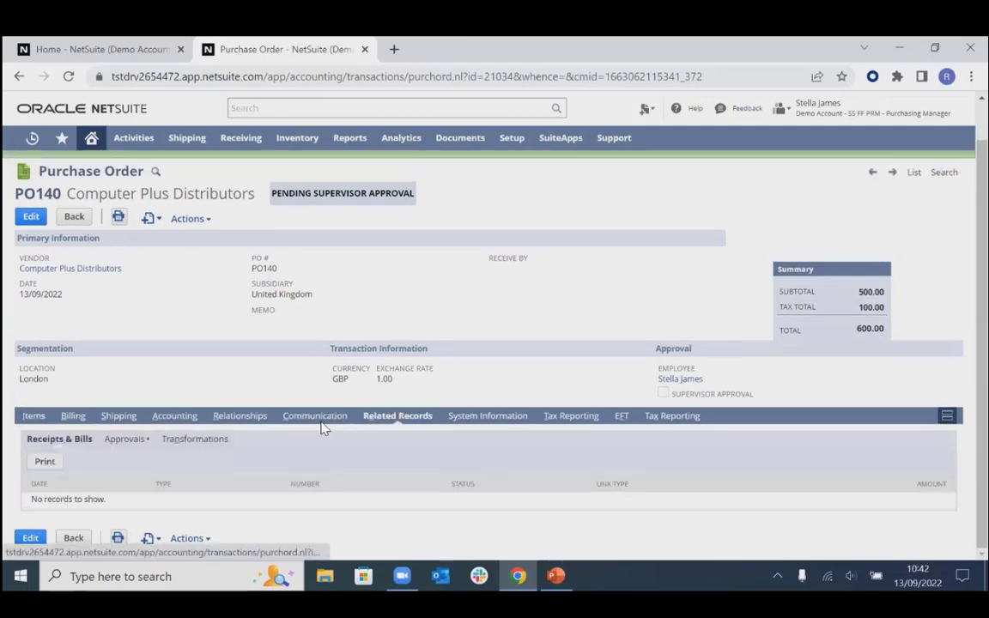
click(125, 439)
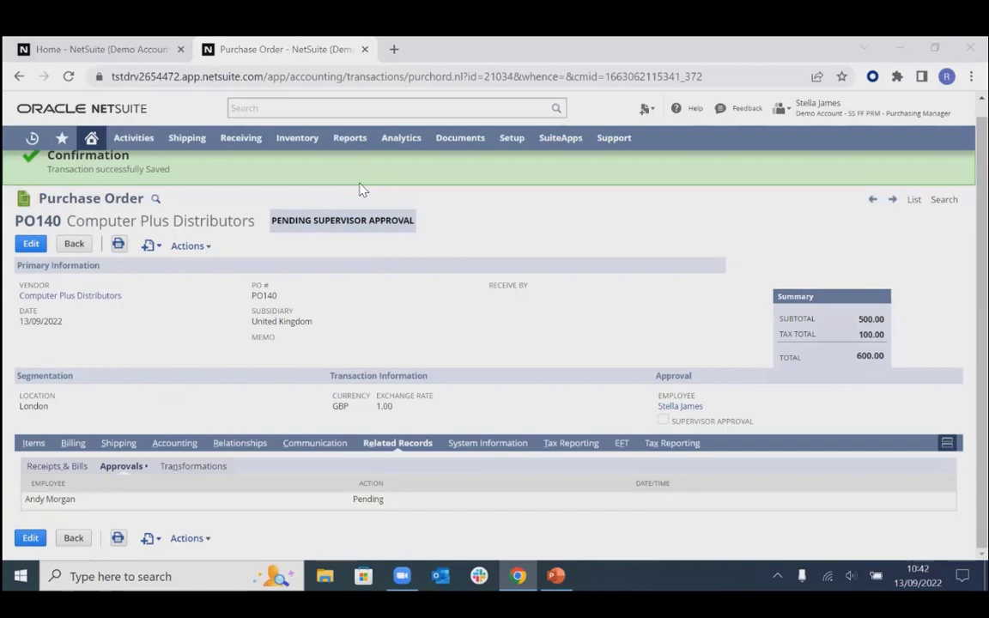
click(180, 49)
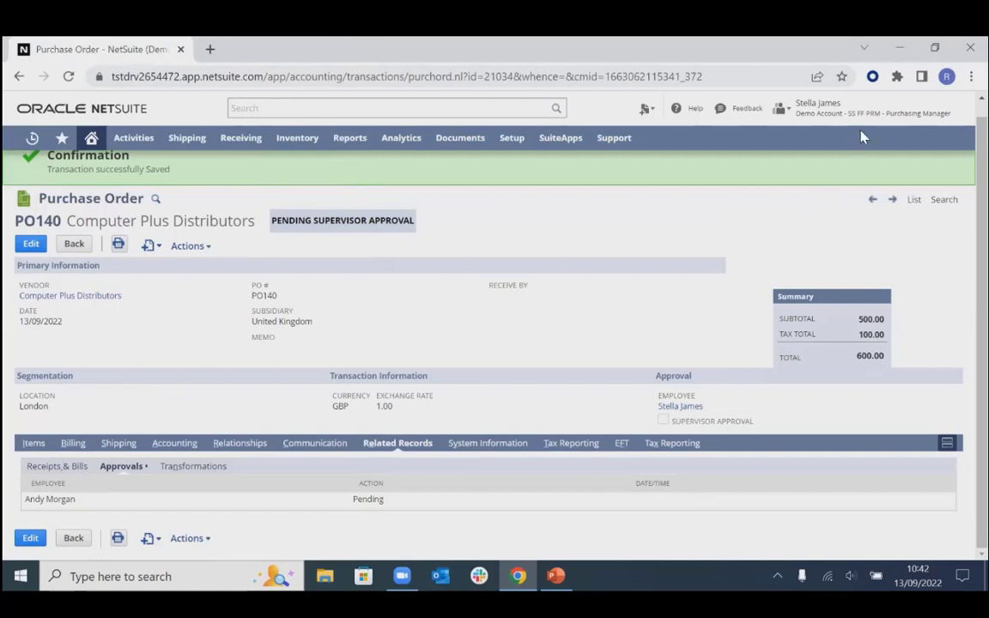
mouse_move(859, 110)
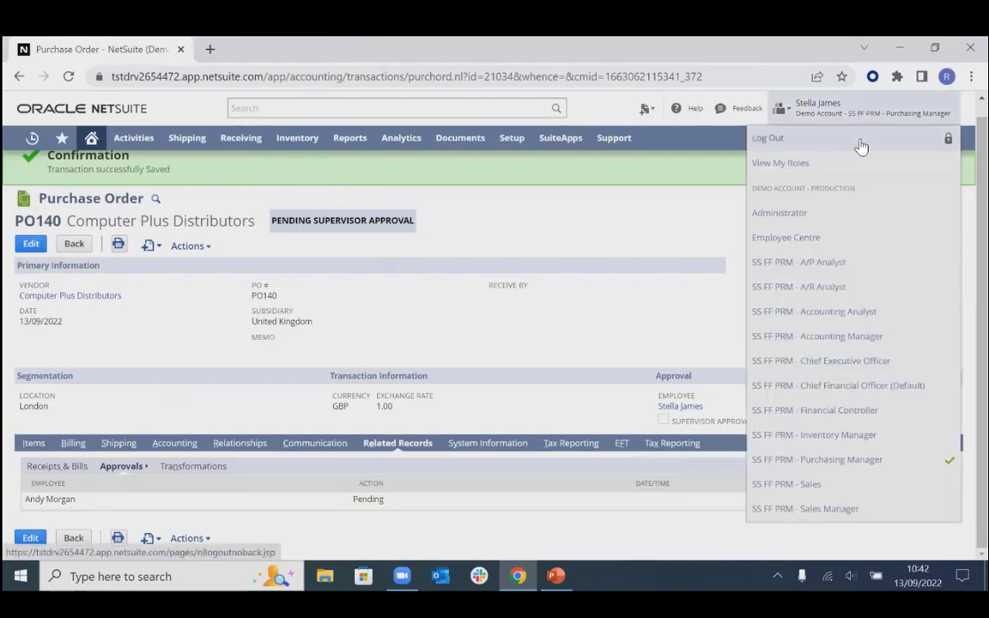
Step: As Chief Financial Officer, refresh Reminders and open Purchase Request to Approve, showing PO140
click(853, 388)
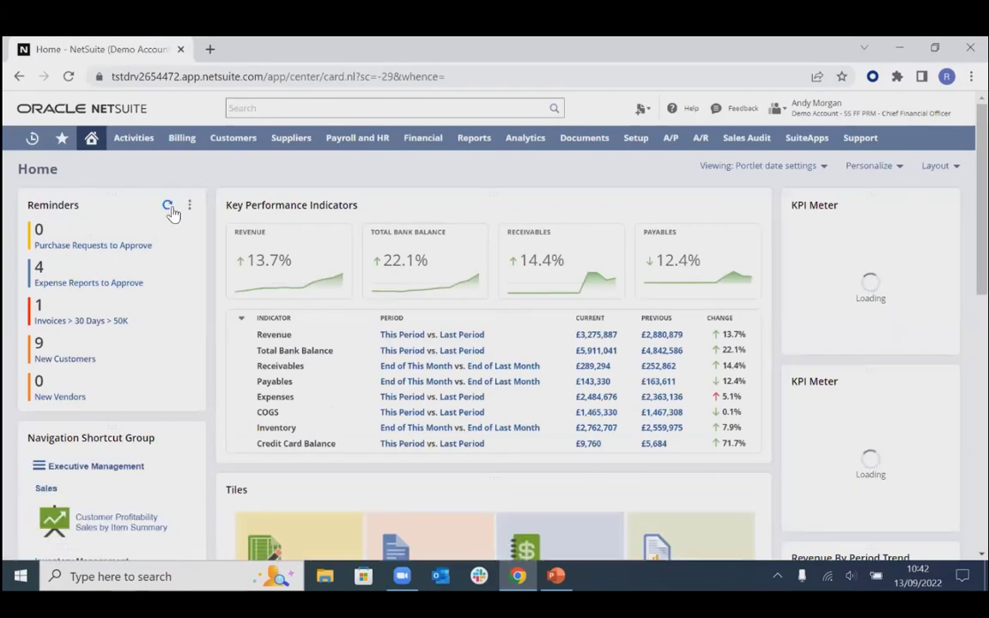
click(167, 204)
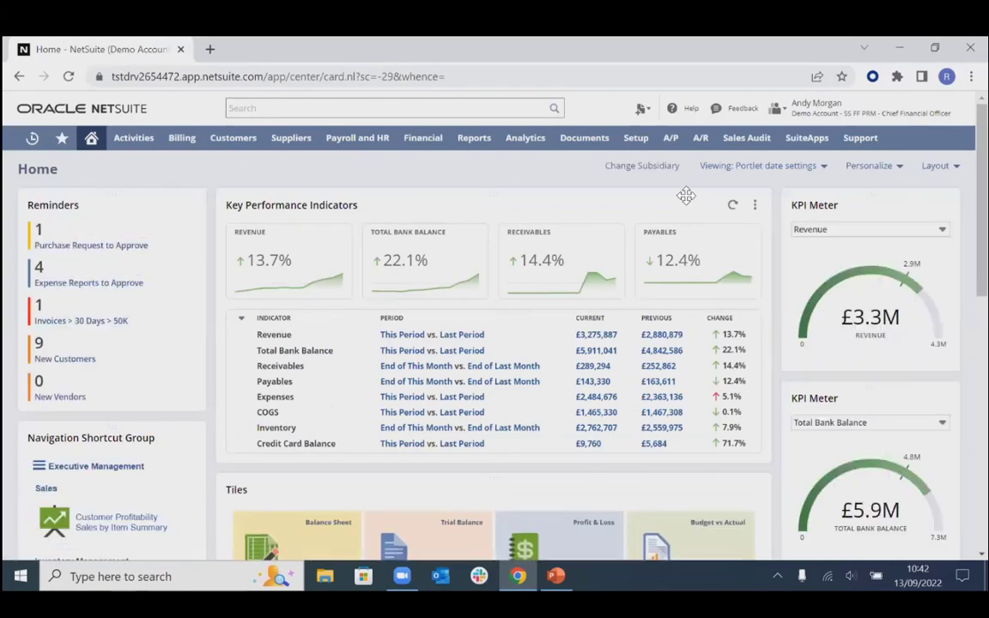
click(99, 246)
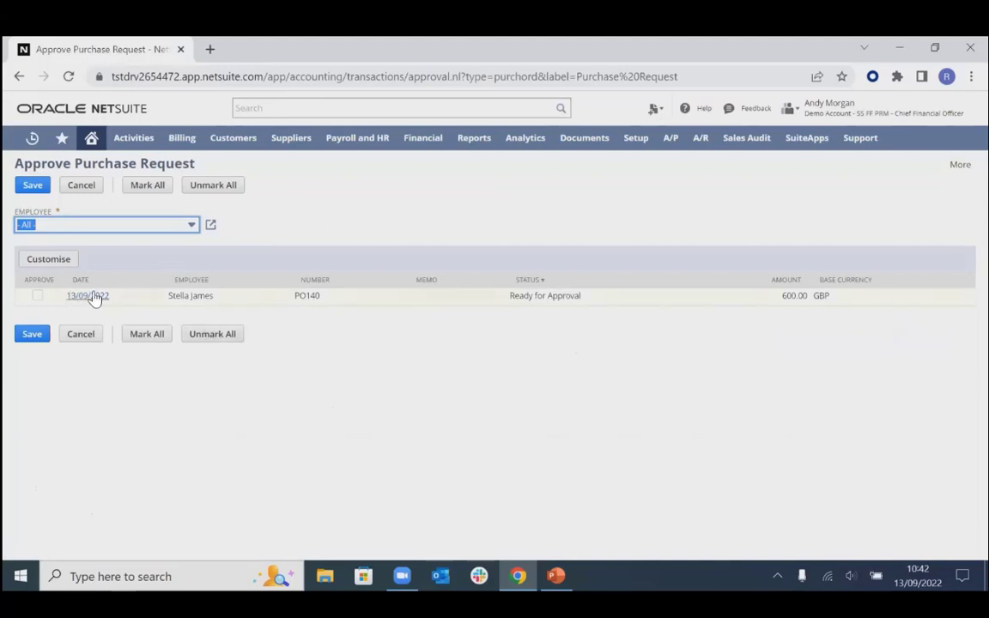
Step: Open PO140 from the approval list, approve it, and reopen it from Recent Records
click(117, 247)
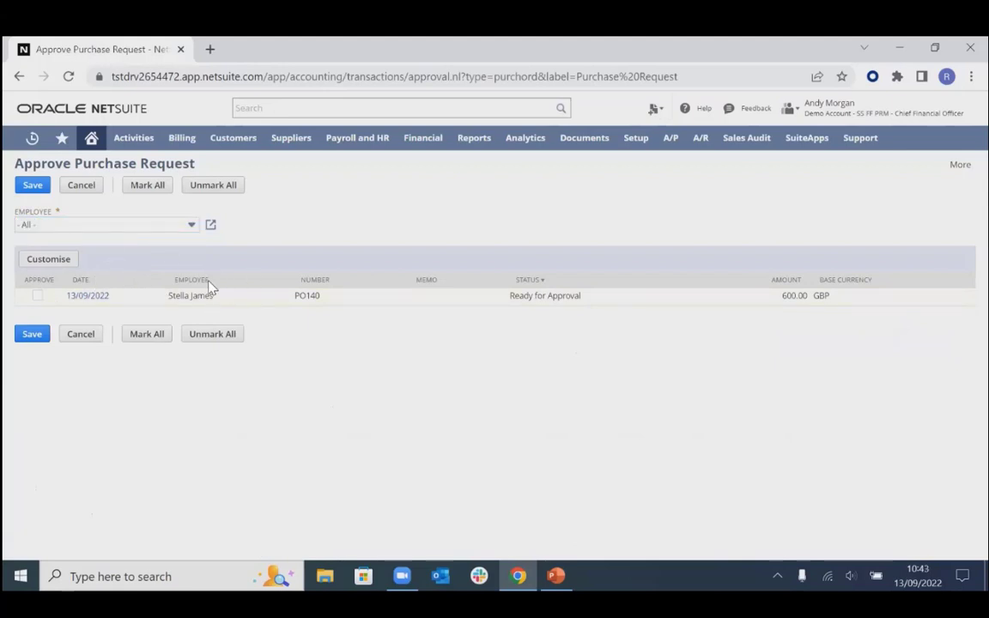
click(85, 297)
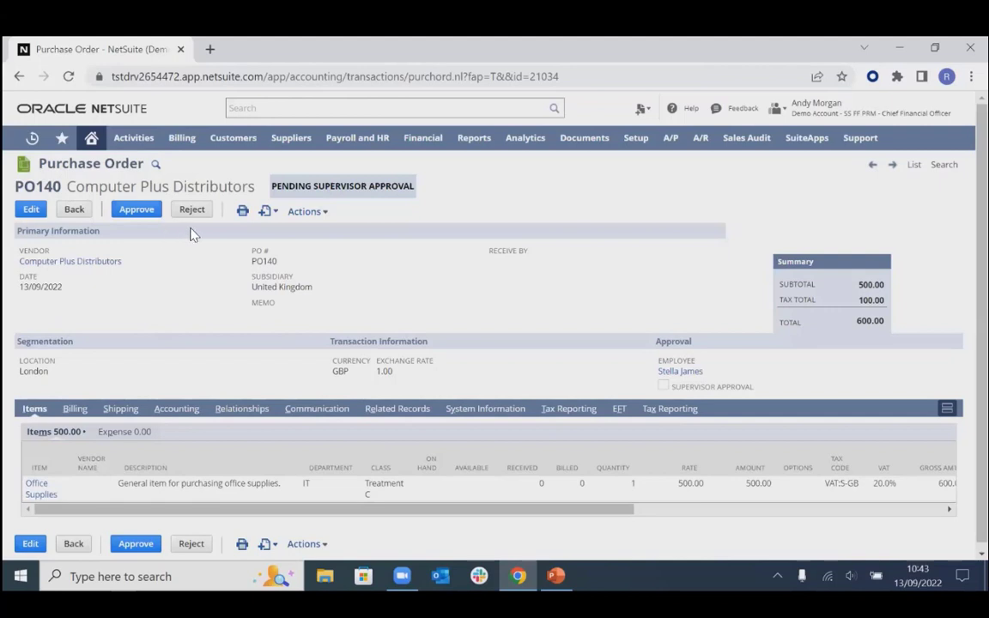
click(133, 212)
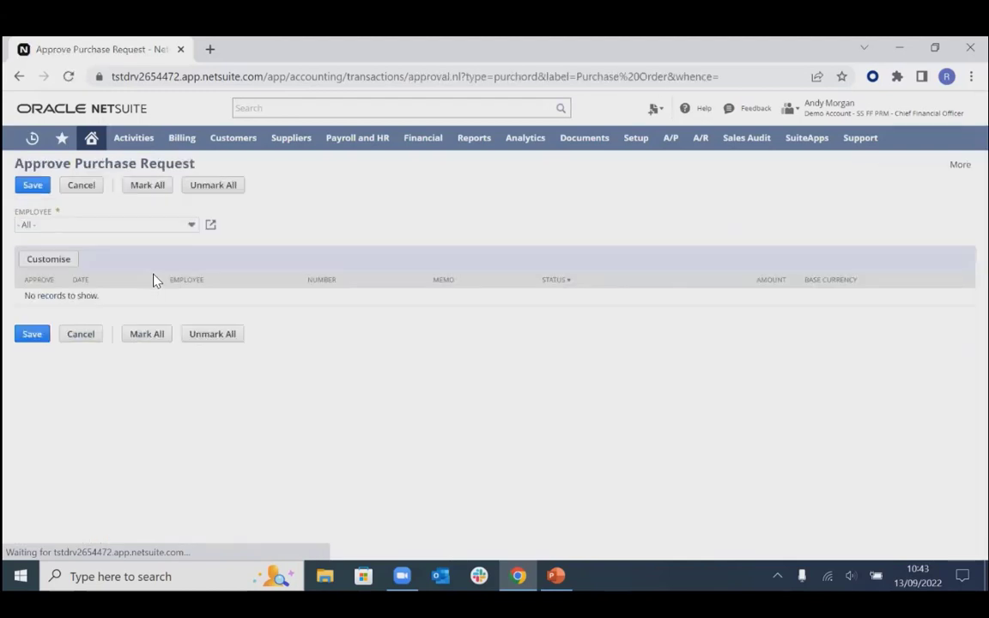
mouse_move(30, 140)
click(58, 187)
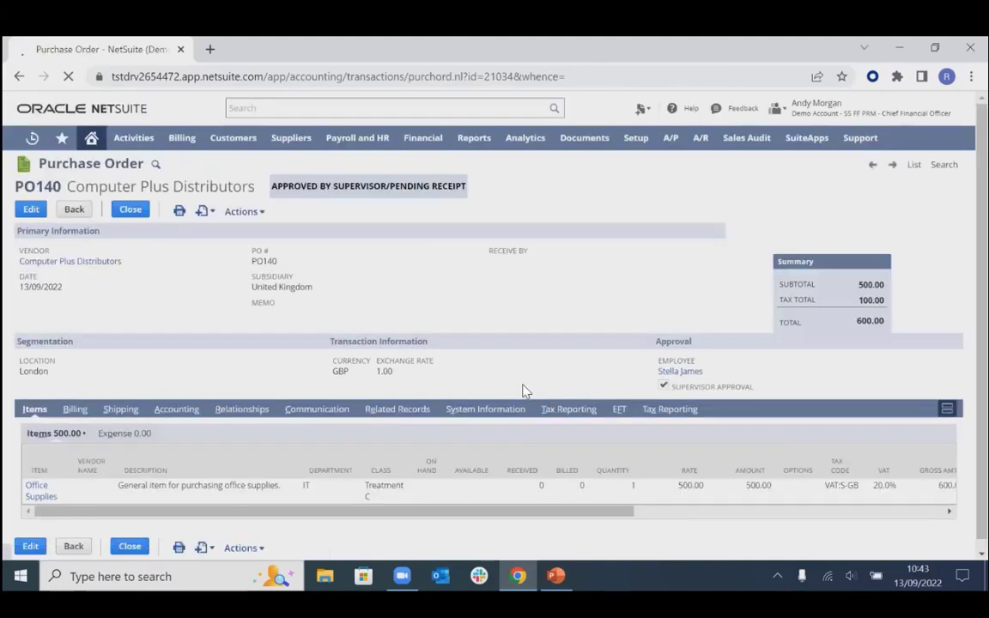
Step: Preview the PO140 PDF attached to the logged vendor email under Communication > Messages
scroll(518, 292, down, 1)
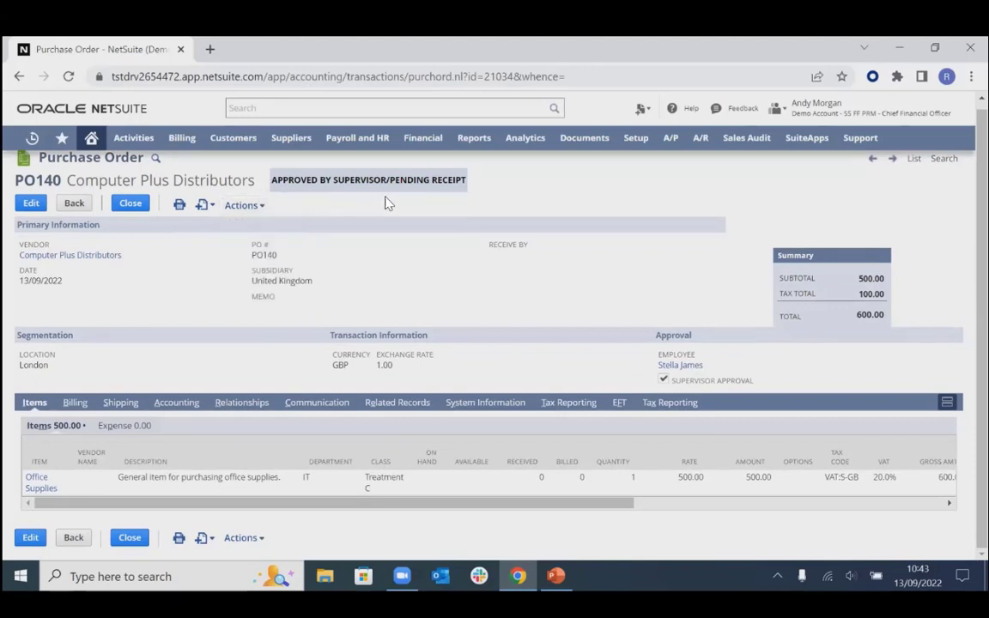
click(335, 405)
click(82, 407)
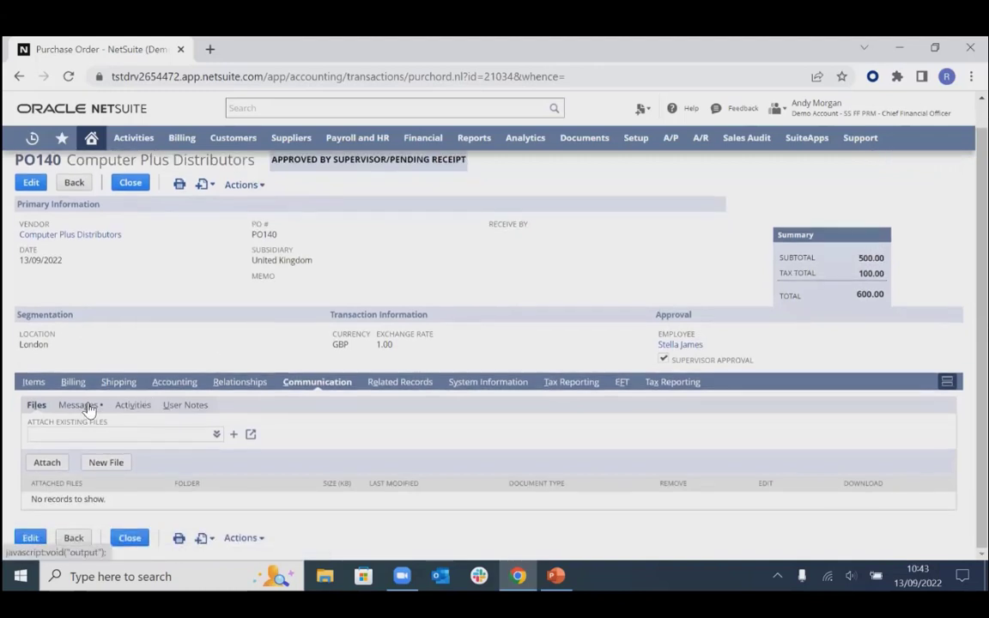
scroll(197, 335, down, 1)
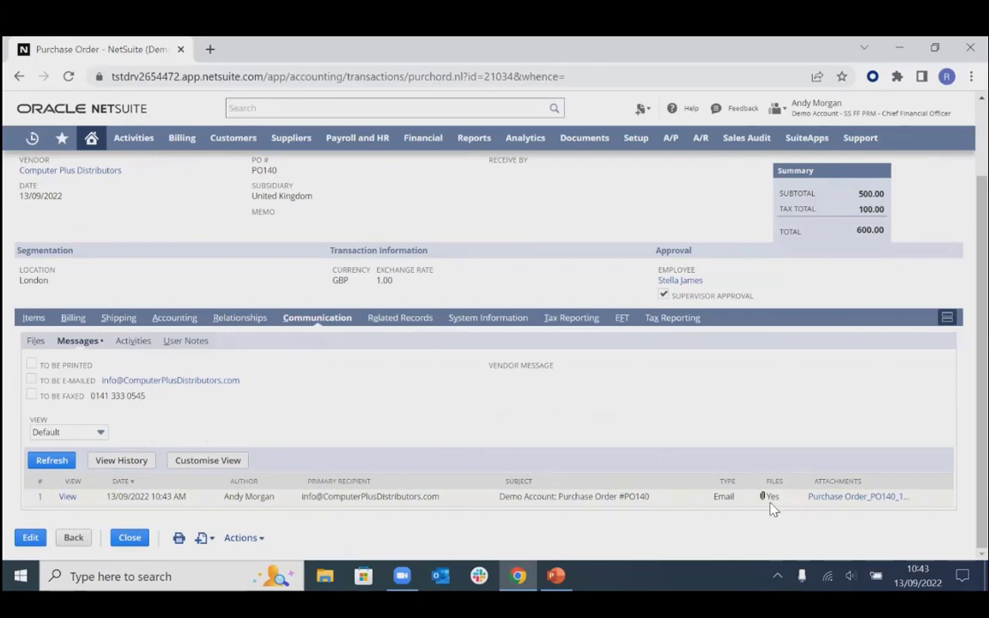
click(831, 498)
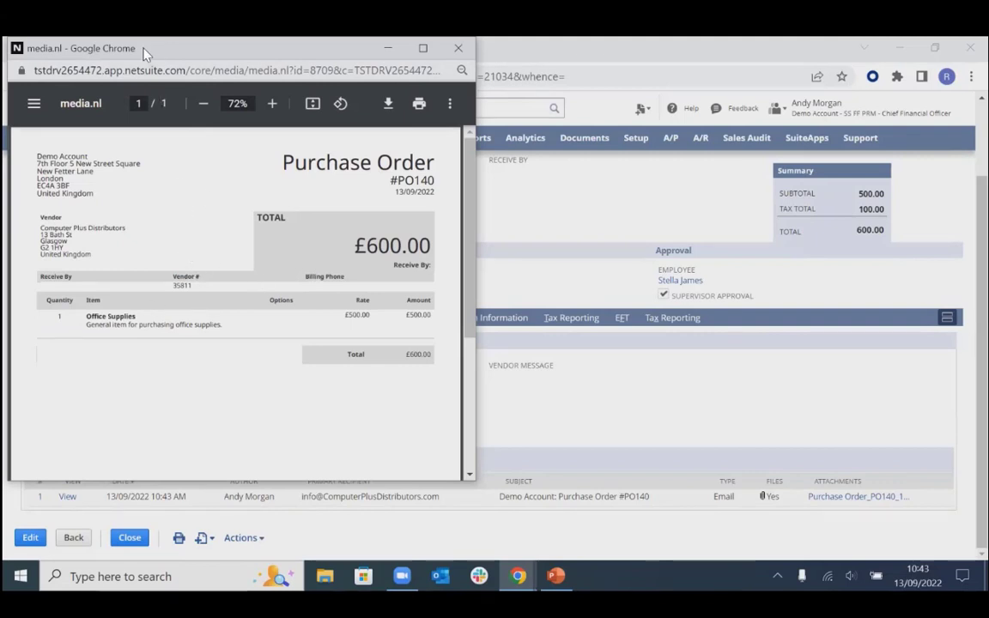
drag(145, 53, 137, 102)
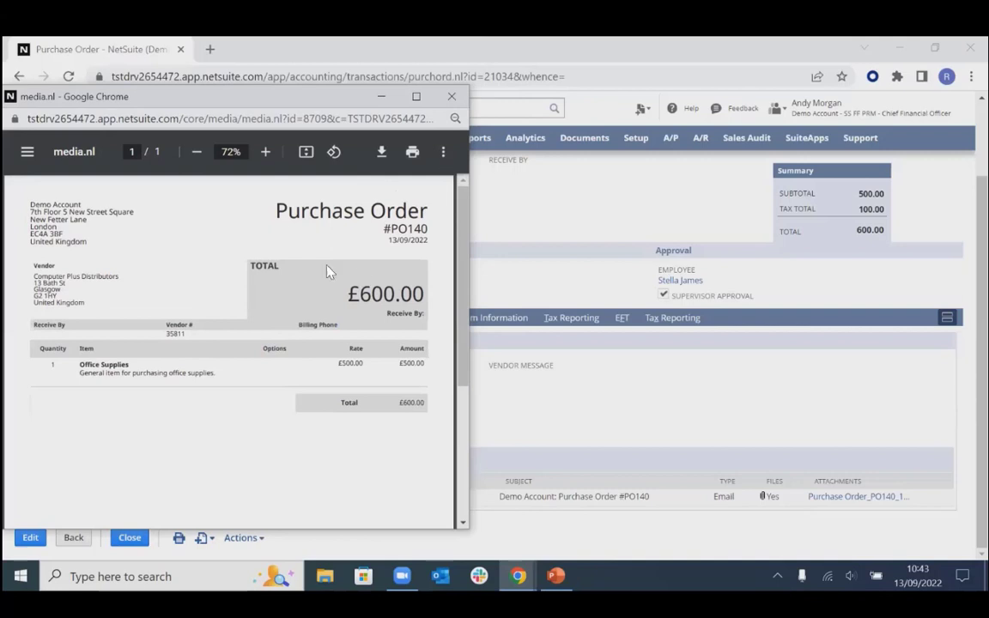
click(451, 96)
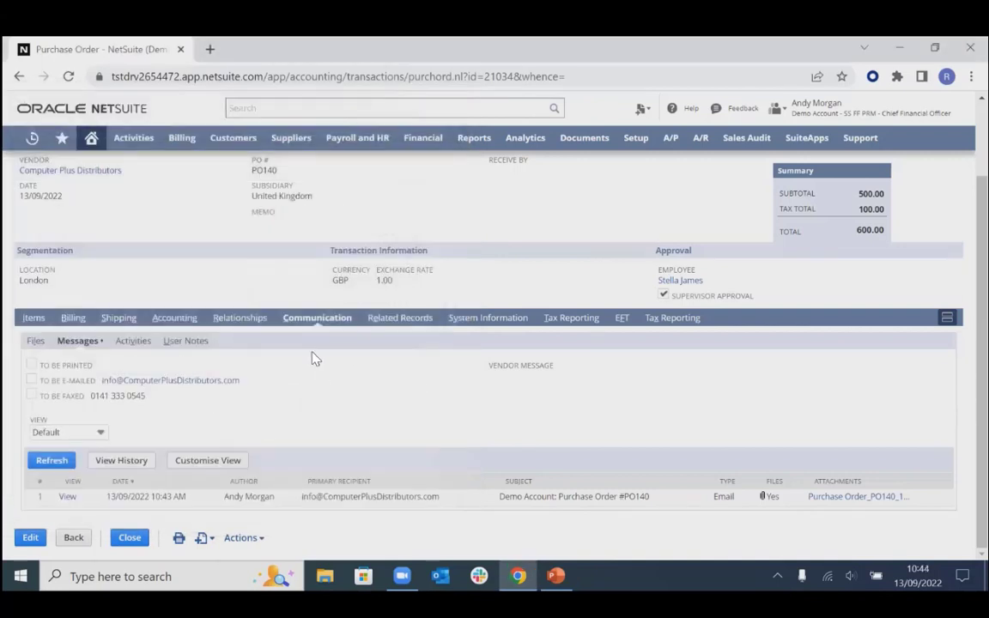
Step: Check PO140's approval history, then scroll System Notes to the Pending Receipt status change
click(409, 322)
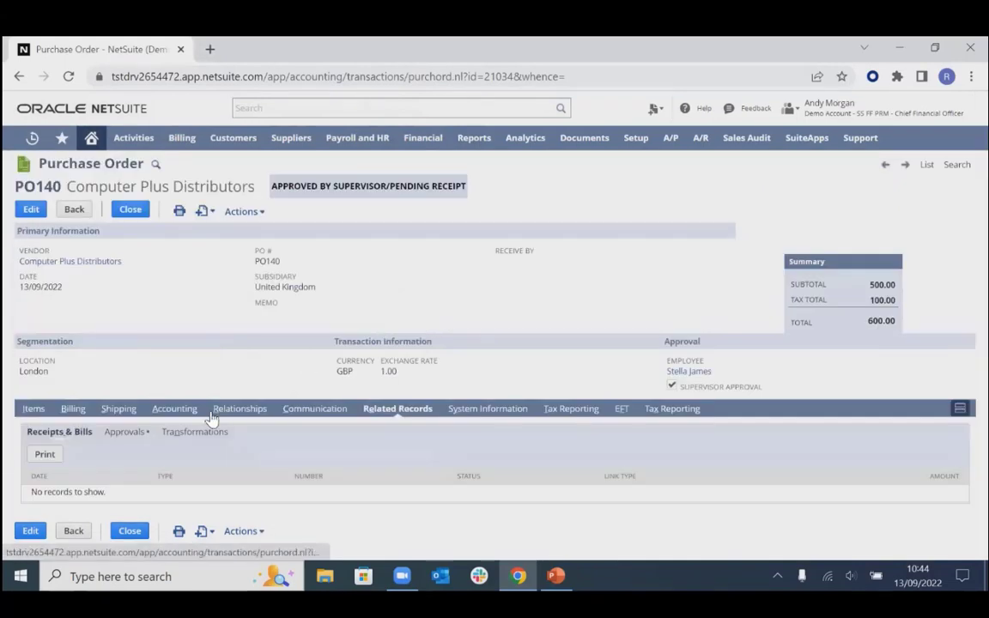
click(125, 433)
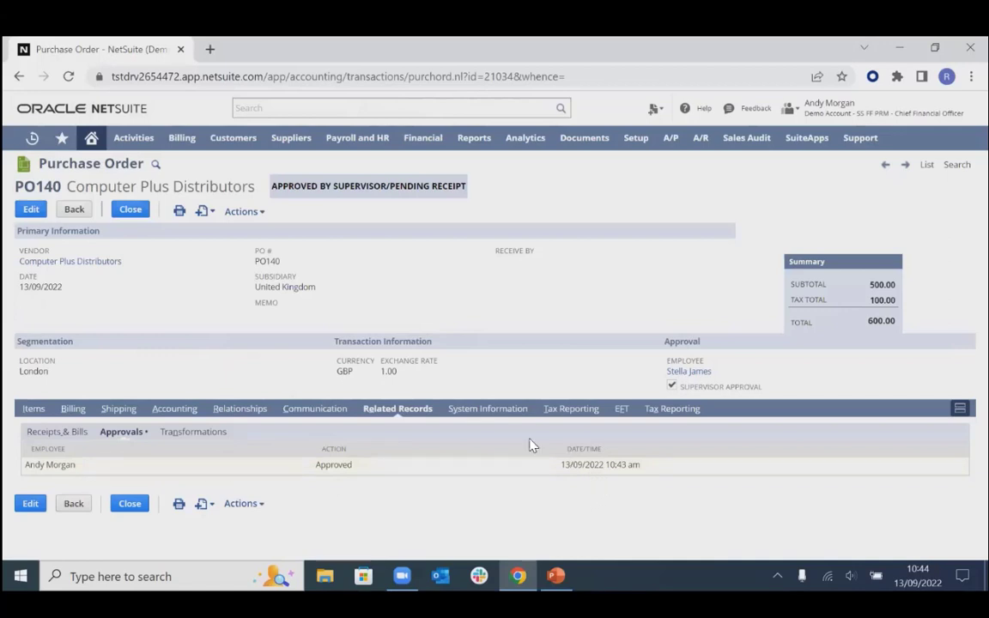
click(487, 410)
scroll(193, 331, down, 2)
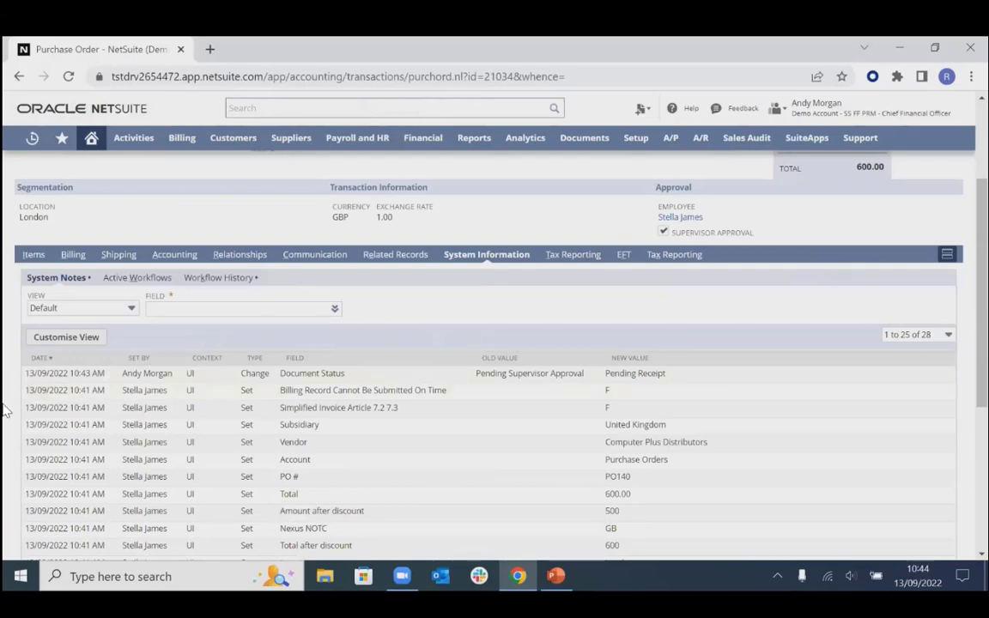
scroll(5, 411, down, 3)
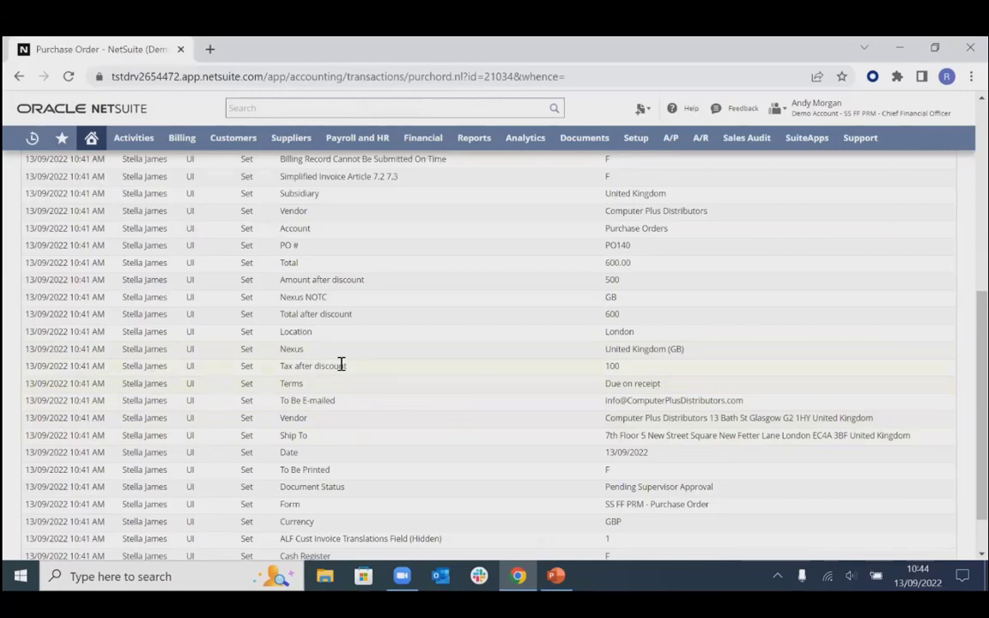
scroll(468, 434, down, 1)
scroll(471, 438, up, 3)
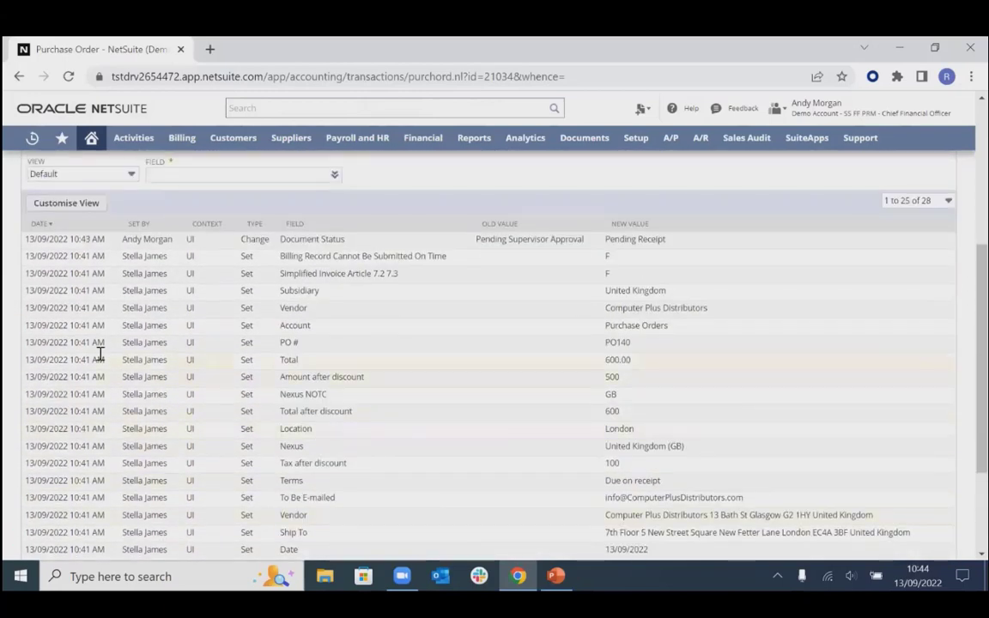
right_click(99, 354)
click(8, 316)
scroll(251, 327, up, 3)
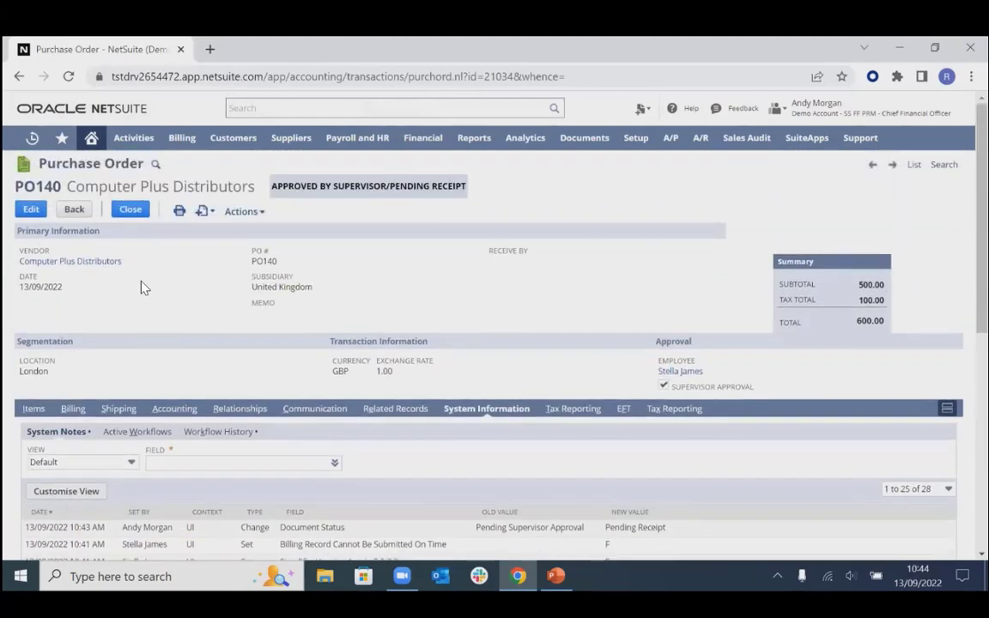